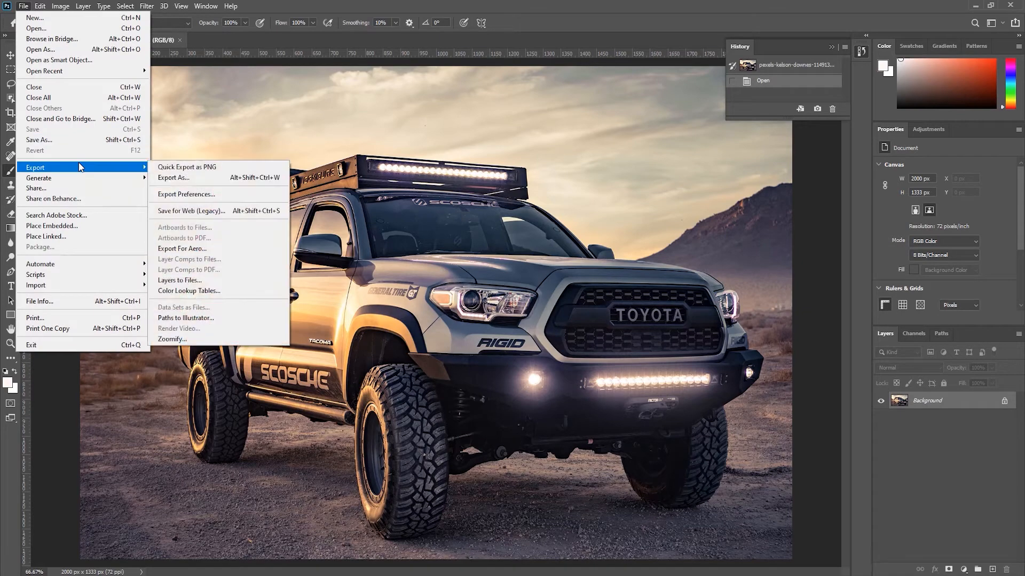
Step: Open Save for Web (Legacy) and compare the 7.63M original with the quality-100 JPEG in 2-Up
{"action": "left_click", "coordinate": [196, 212]}
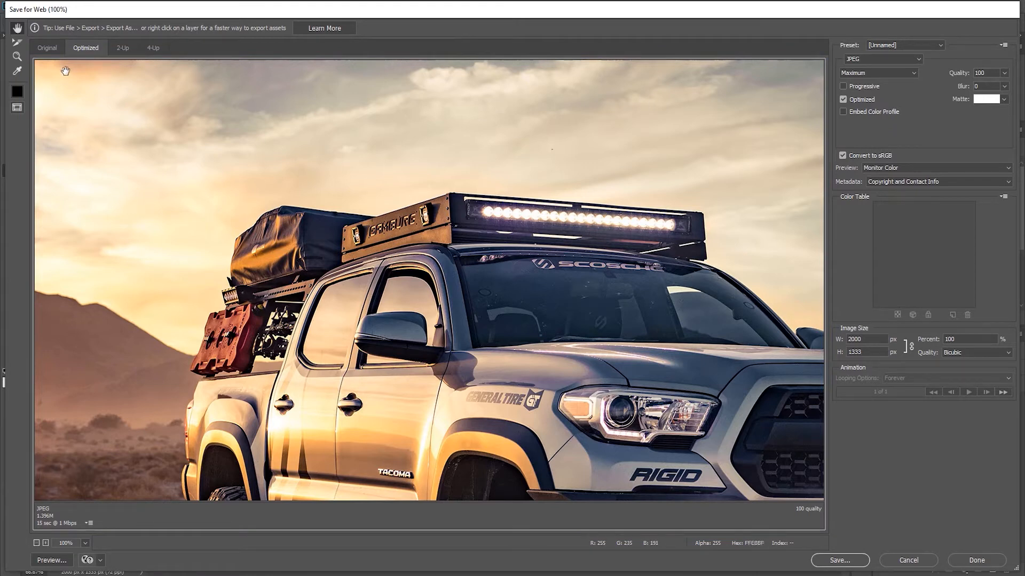
{"action": "left_click", "coordinate": [49, 49]}
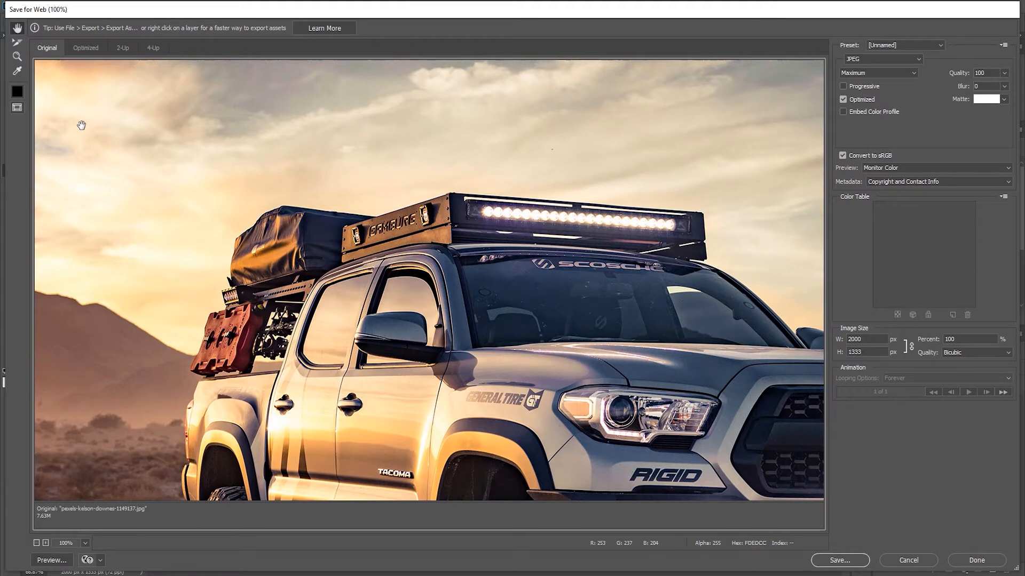
{"action": "left_click", "coordinate": [119, 51]}
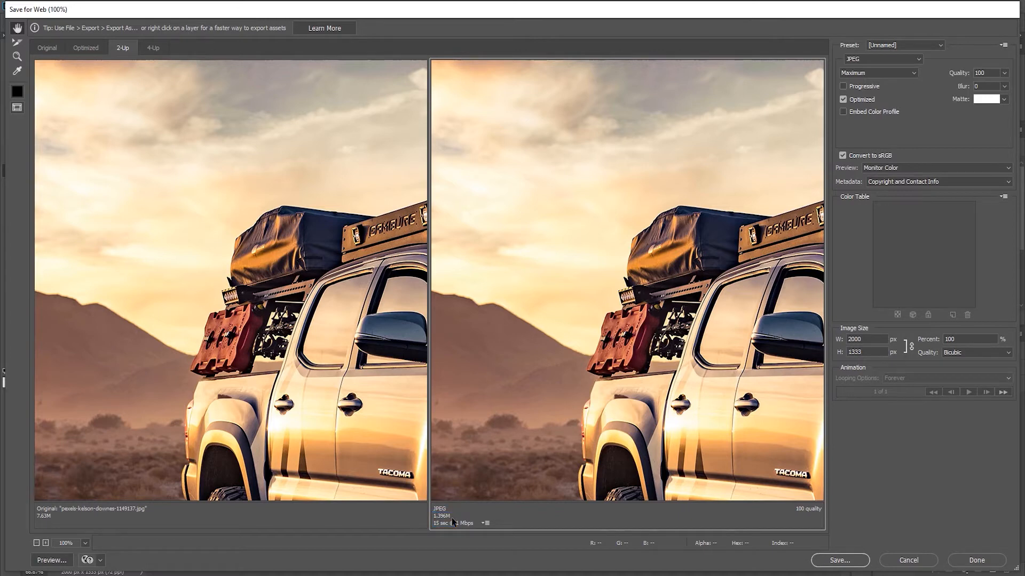
{"action": "left_click", "coordinate": [933, 47]}
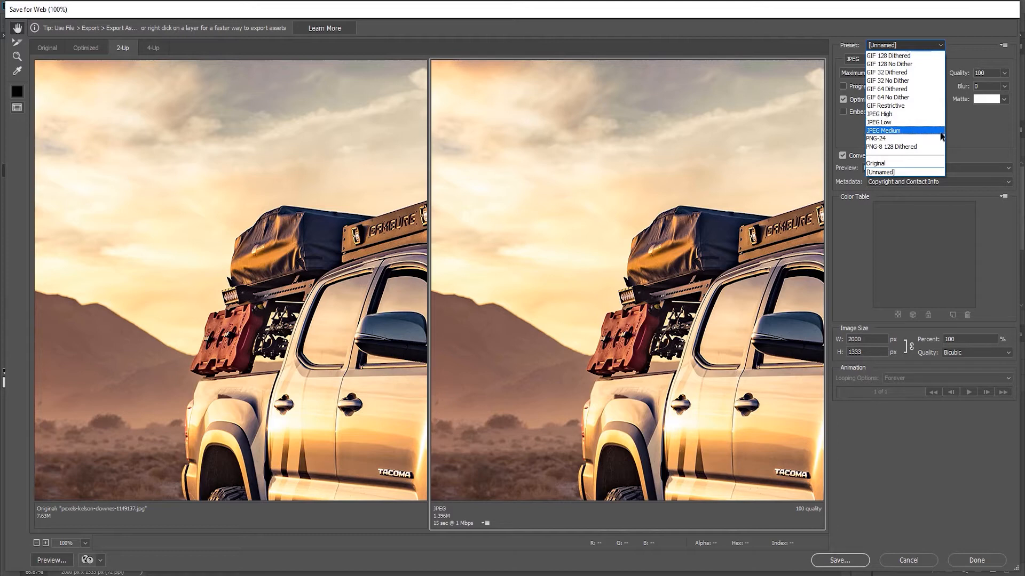
{"action": "left_click", "coordinate": [958, 136]}
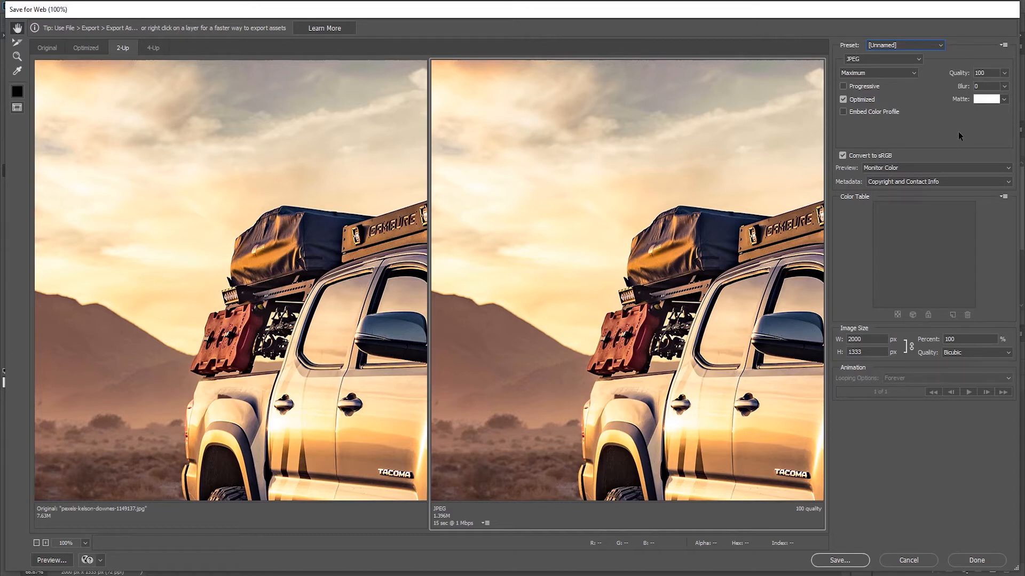
{"action": "left_click", "coordinate": [873, 59]}
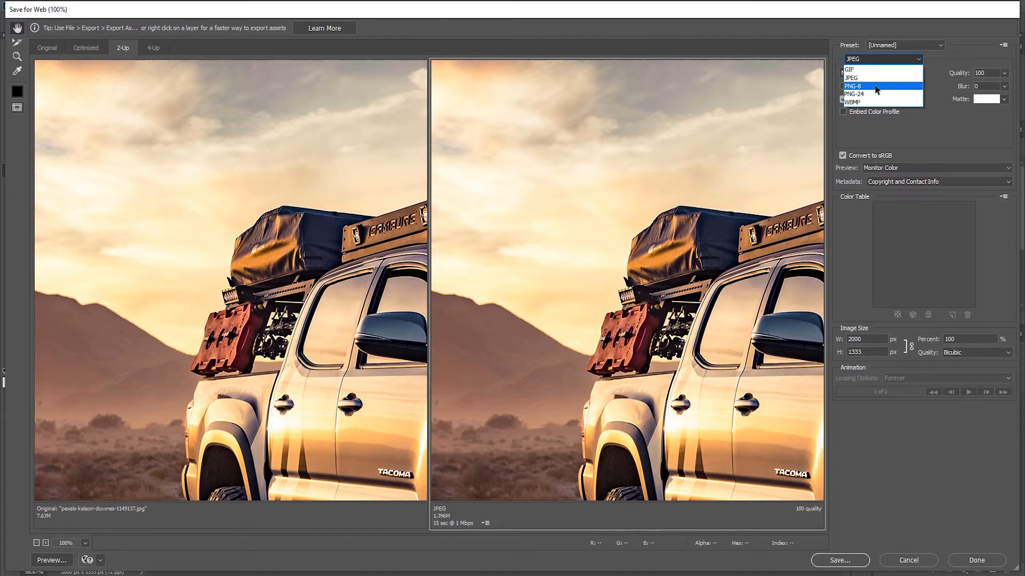
{"action": "left_click", "coordinate": [939, 60]}
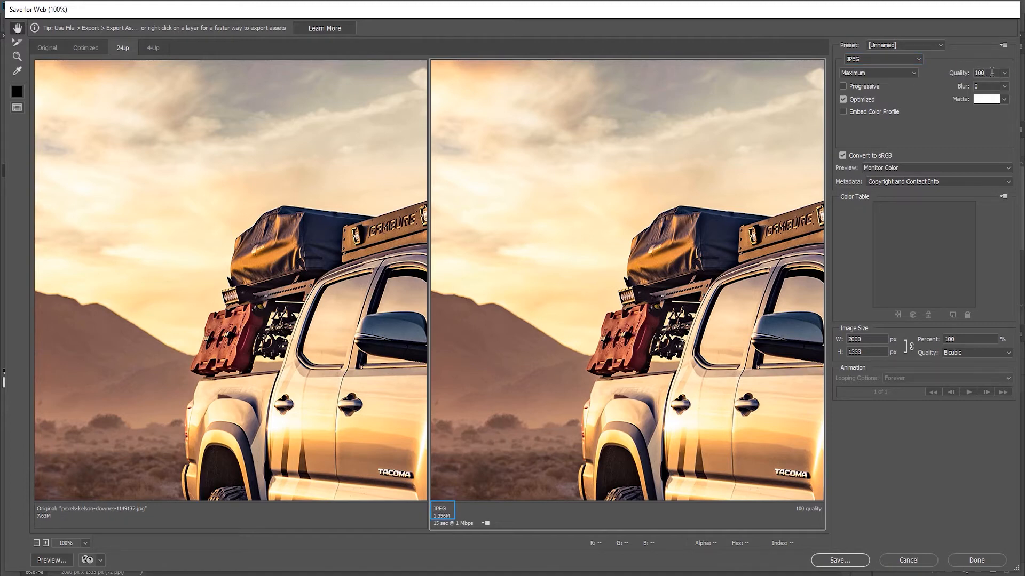
Step: Try JPEG quality 60 and 20, then settle on quality 80 with the slider
{"action": "left_click_drag", "start_coordinate": [991, 73], "coordinate": [964, 67]}
{"action": "type", "text": "60"}
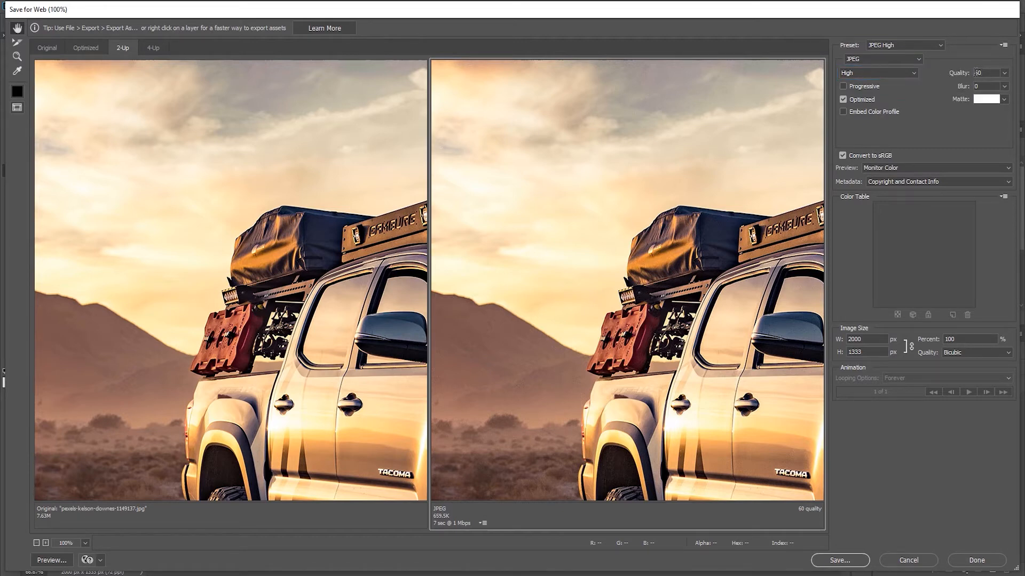
{"action": "left_click_drag", "start_coordinate": [980, 72], "coordinate": [947, 74]}
{"action": "type", "text": "20"}
{"action": "left_click", "coordinate": [1006, 75]}
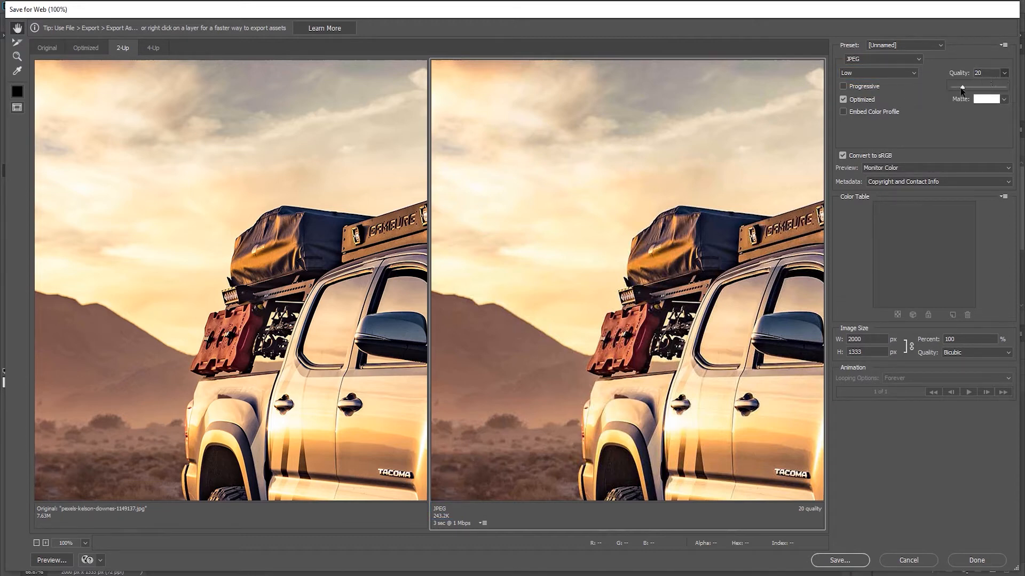
{"action": "left_click_drag", "start_coordinate": [963, 90], "coordinate": [994, 89]}
{"action": "left_click", "coordinate": [960, 139]}
{"action": "left_click_drag", "start_coordinate": [692, 292], "coordinate": [439, 152]}
{"action": "left_click_drag", "start_coordinate": [685, 318], "coordinate": [605, 211]}
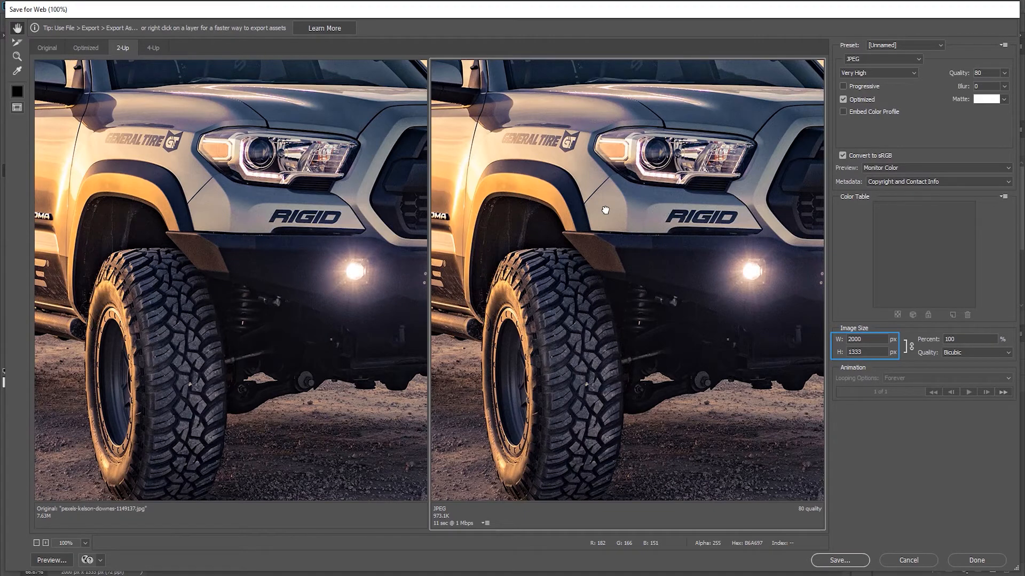
Step: Change the export width from 2000 to 800 px, making the image 800 × 533
{"action": "left_click", "coordinate": [872, 338]}
{"action": "double_click", "coordinate": [847, 339]}
{"action": "type", "text": "800"}
{"action": "key", "text": "Return"}
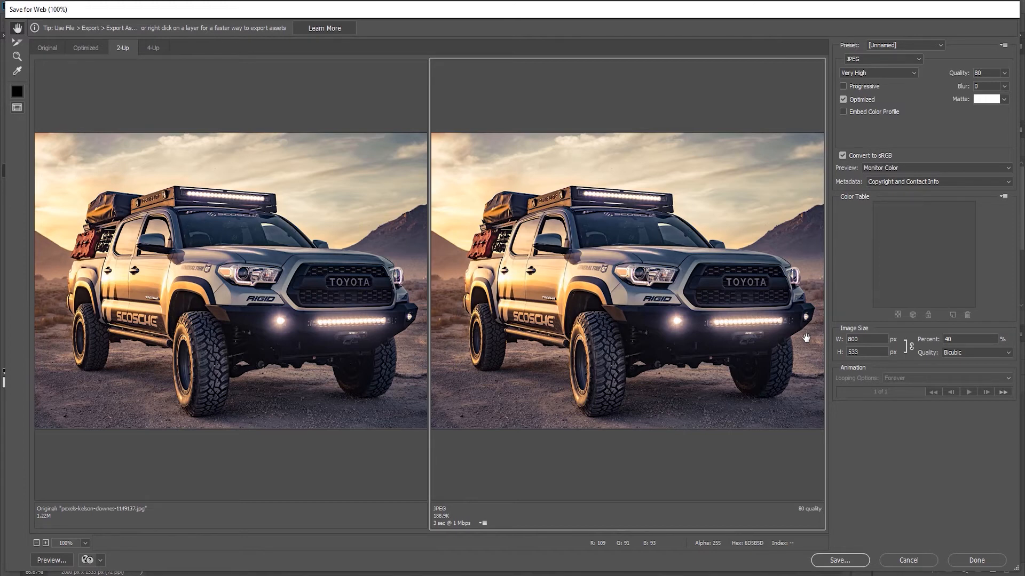
Step: Choose Optimize to File Size with a 100 K target, starting from Current Settings
{"action": "left_click", "coordinate": [1006, 46]}
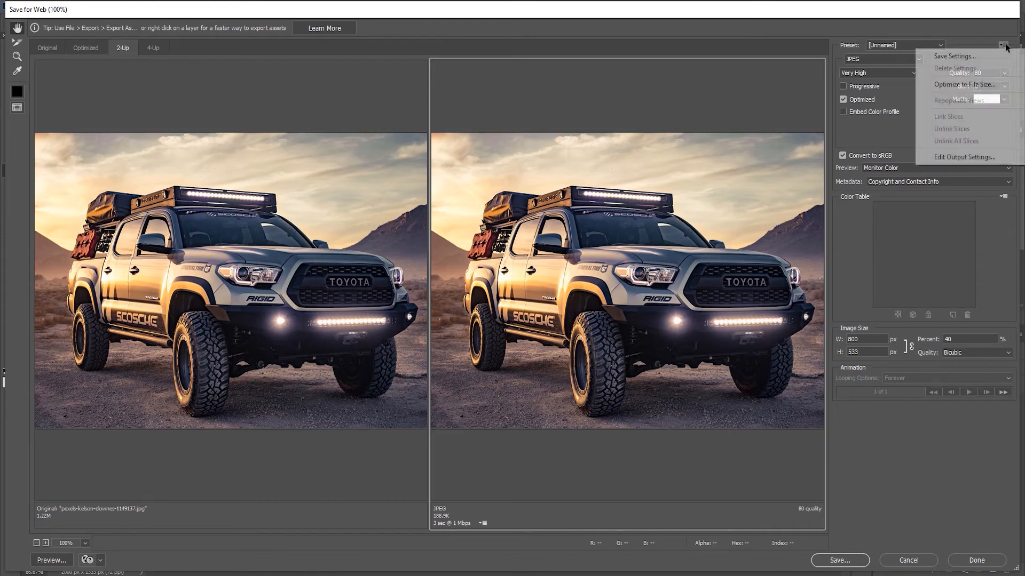
{"action": "left_click", "coordinate": [998, 85]}
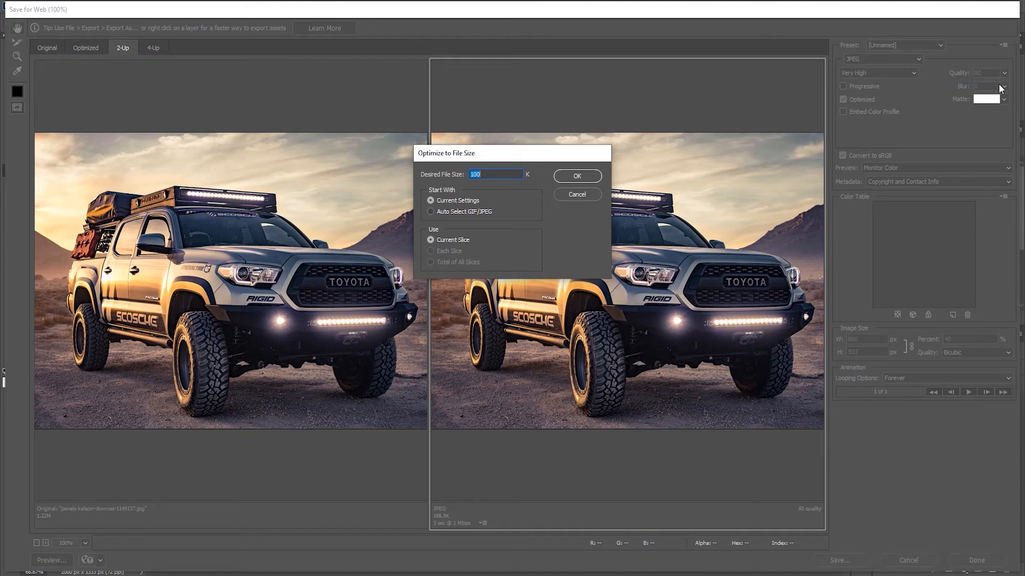
{"action": "type", "text": "100"}
{"action": "left_click", "coordinate": [463, 203]}
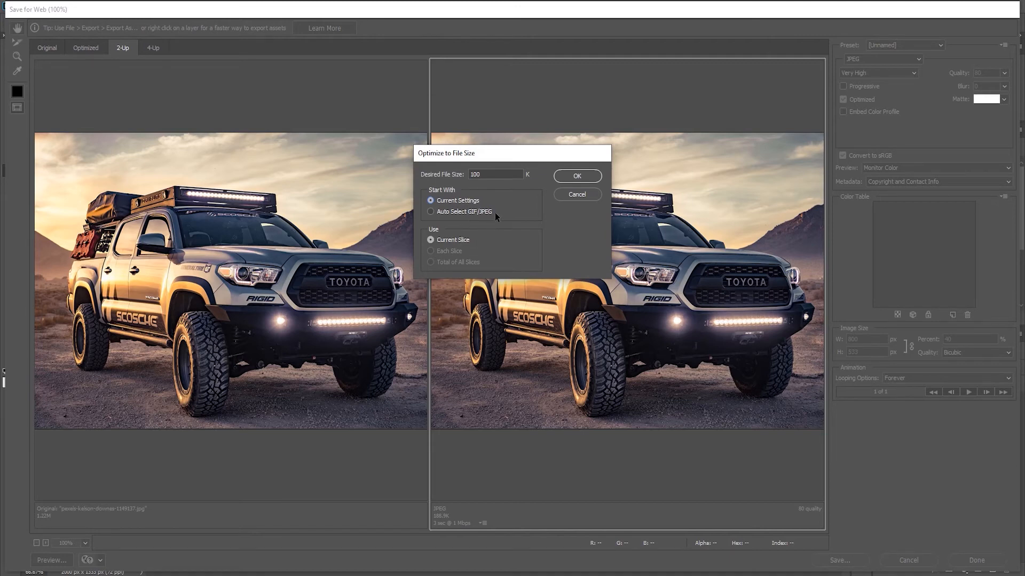
Step: Confirm the 100 K optimization, leaving the JPEG at Medium quality 53, about 99.79K
{"action": "left_click", "coordinate": [560, 179]}
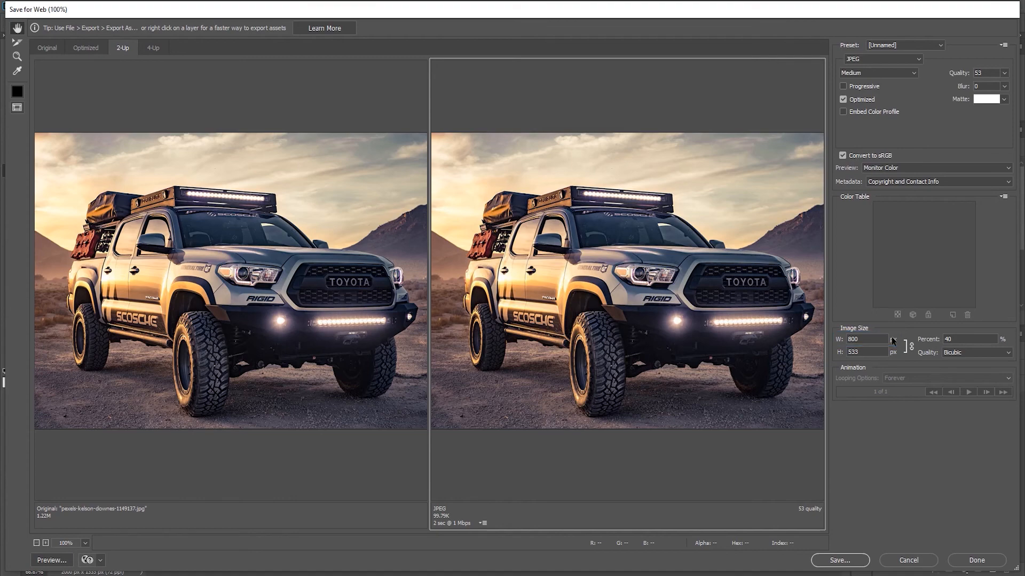
Step: Save the optimized JPEG as pexels-kelson-800px.jpg in the Exercise File folder
{"action": "left_click", "coordinate": [851, 558]}
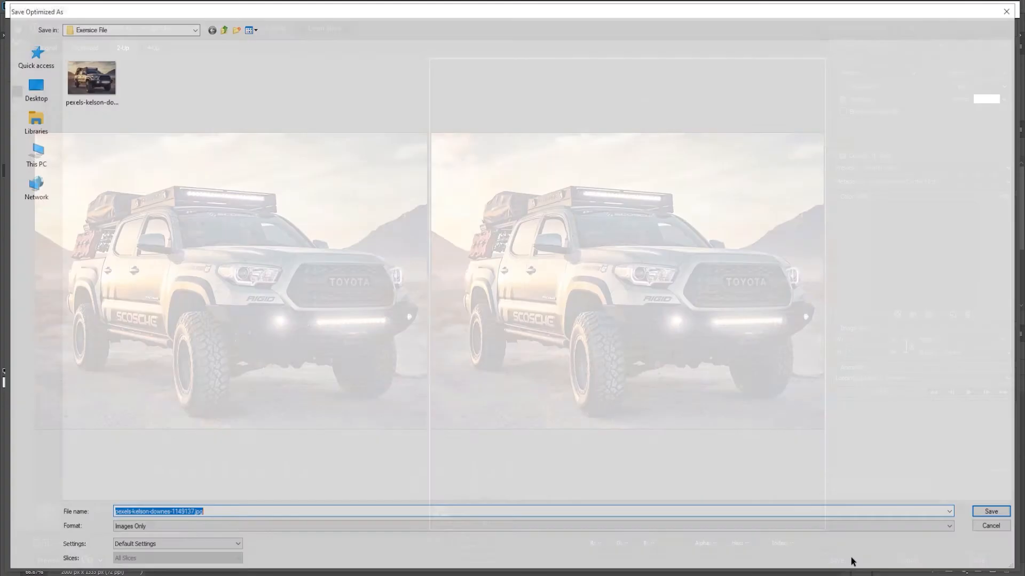
{"action": "key", "text": "Right"}
{"action": "key", "text": "BackSpace"}
{"action": "key", "text": "BackSpace"}
{"action": "key", "text": "BackSpace"}
{"action": "key", "text": "BackSpace"}
{"action": "key", "text": "BackSpace"}
{"action": "key", "text": "BackSpace"}
{"action": "key", "text": "BackSpace"}
{"action": "key", "text": "BackSpace"}
{"action": "key", "text": "BackSpace"}
{"action": "key", "text": "BackSpace"}
{"action": "key", "text": "BackSpace"}
{"action": "key", "text": "BackSpace"}
{"action": "key", "text": "BackSpace"}
{"action": "key", "text": "BackSpace"}
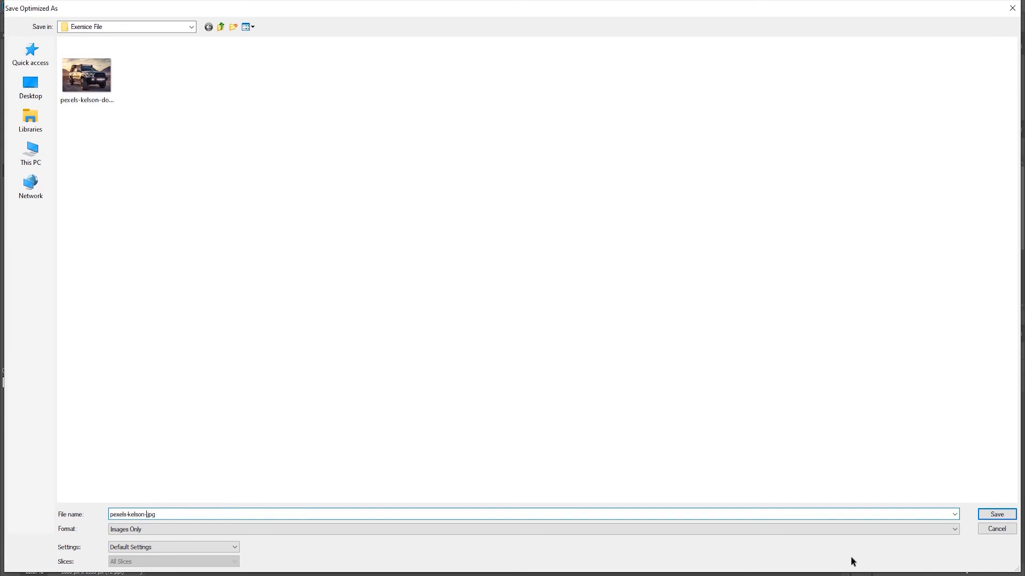
{"action": "type", "text": "800px"}
{"action": "key", "text": "Return"}
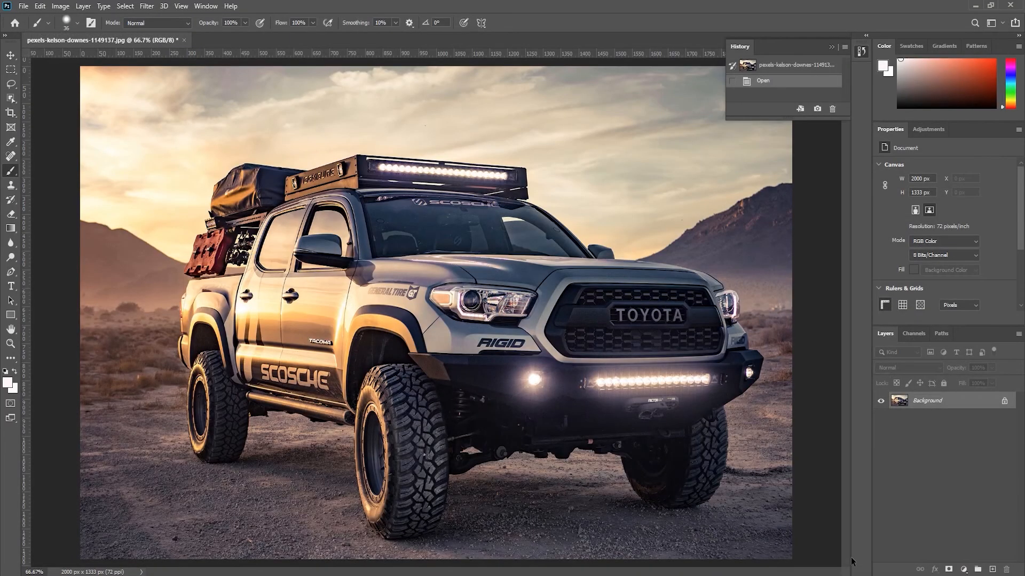